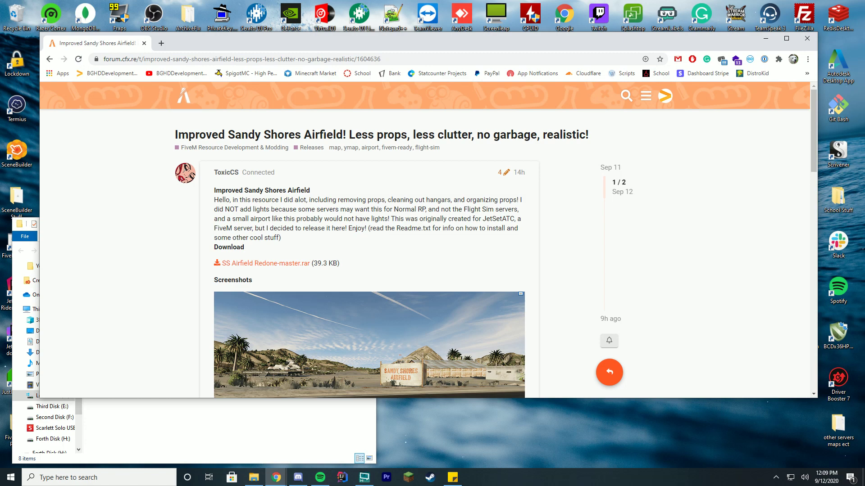
- Look through the screenshots in the Improved Sandy Shores Airfield forum post and return to its download section
scroll(527, 157, "down", 10)
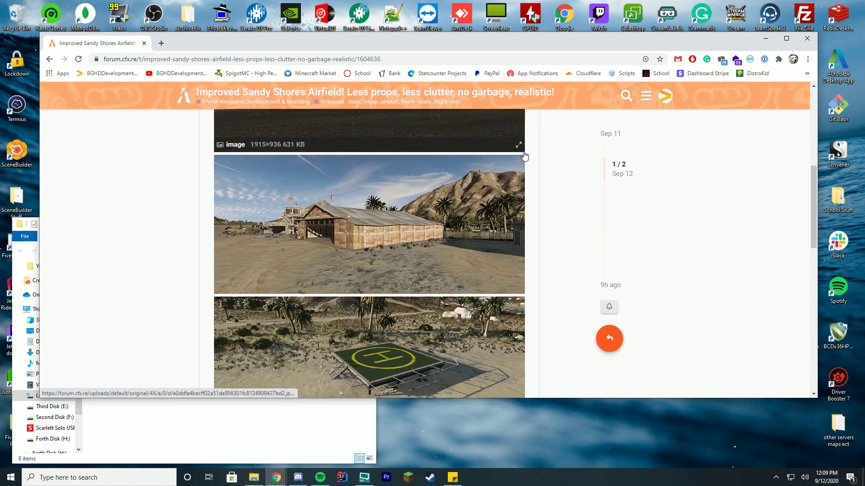
scroll(536, 155, "down", 3)
scroll(569, 196, "up", 4)
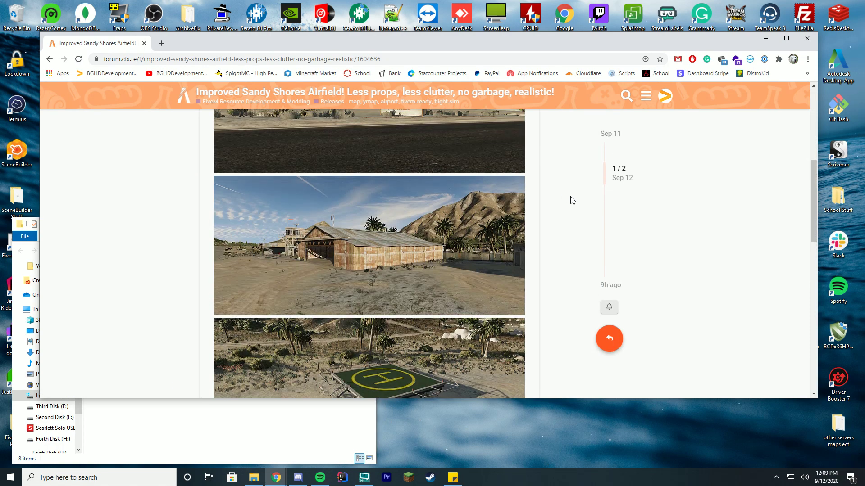
scroll(460, 293, "down", 2)
scroll(576, 289, "up", 3)
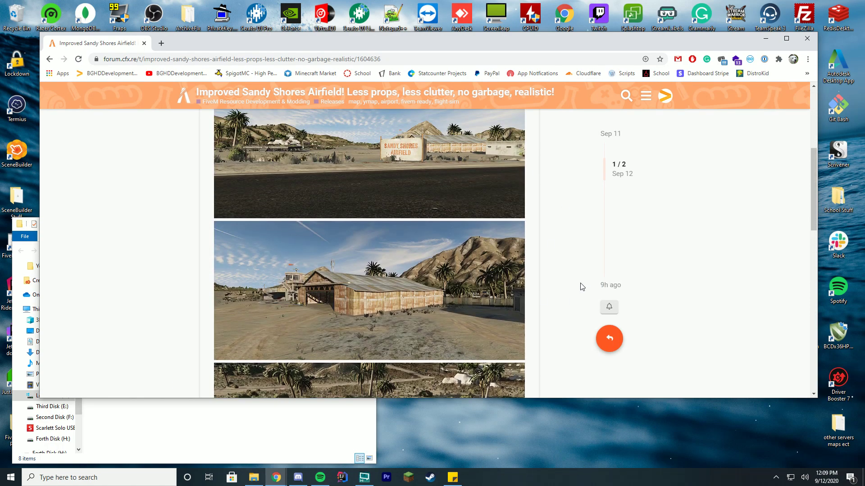
scroll(572, 311, "down", 2)
scroll(570, 329, "up", 10)
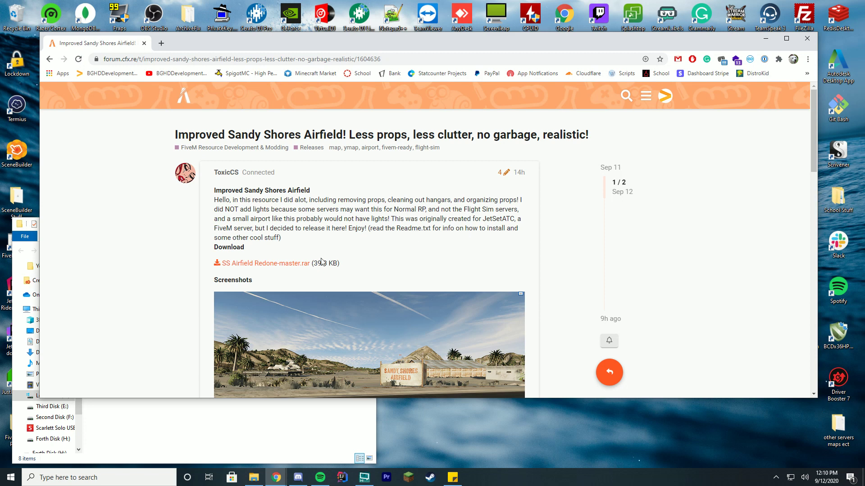
- Download SS Airfield Redone-master.rar from the forum post and open the archive
left_click(275, 266)
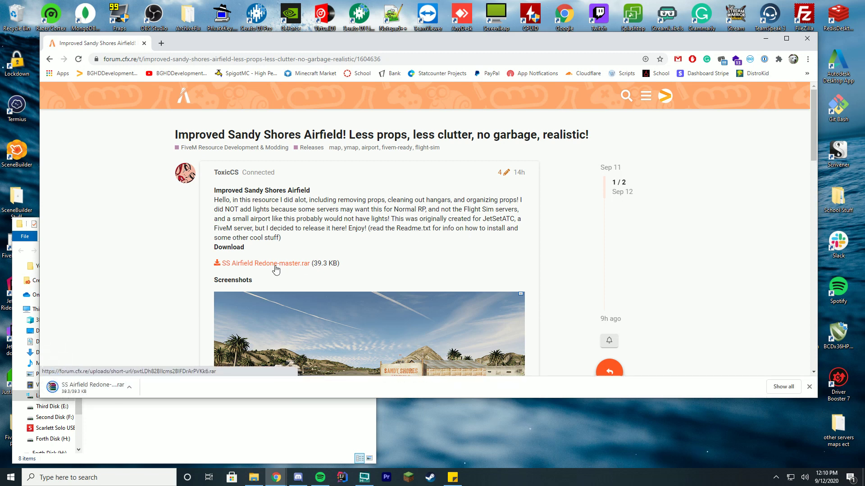
left_click(78, 382)
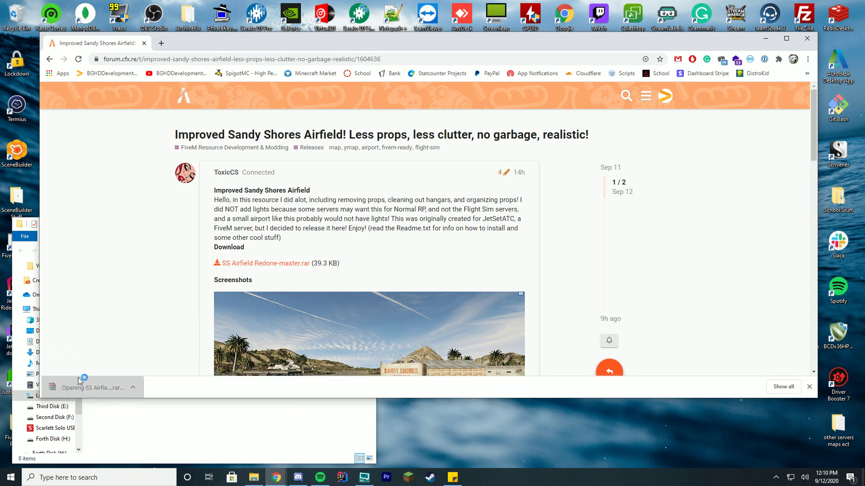
- Open Readme.txt in the archive's SS Airfield Redone-master folder, read the change list and install instructions, and close it
left_click(252, 213)
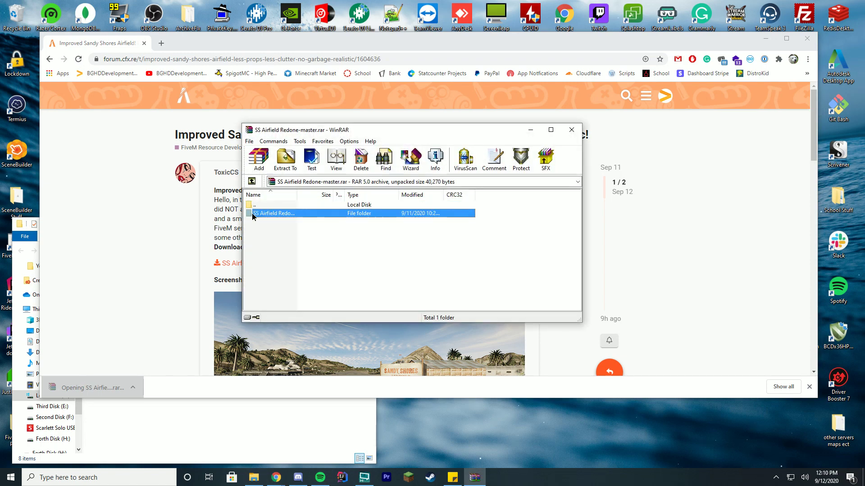
double_click(253, 213)
left_click(269, 222)
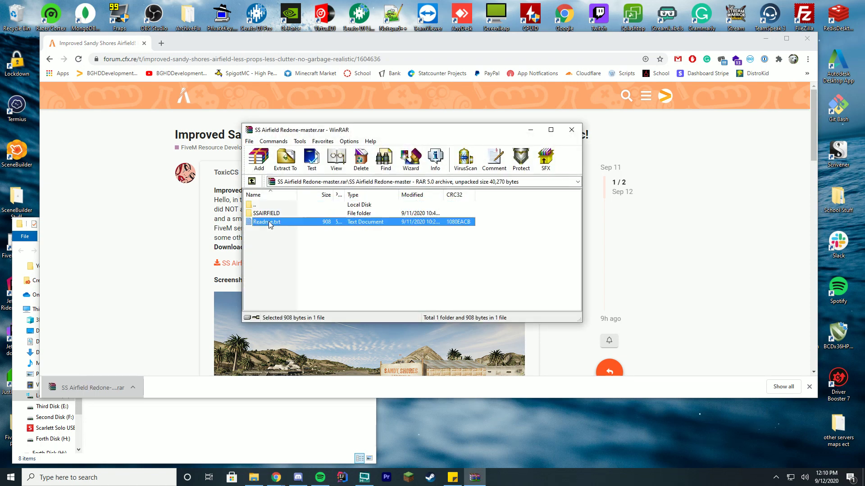
double_click(269, 221)
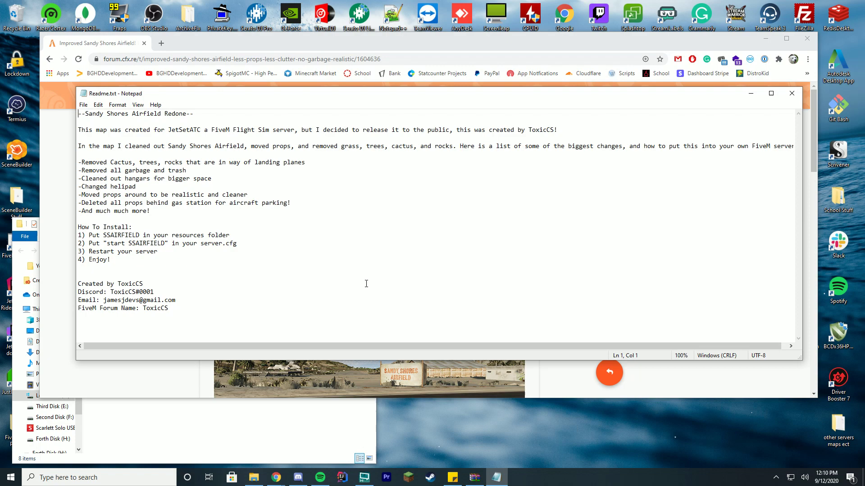
left_click_drag(243, 211, 35, 151)
left_click(333, 231)
left_click(791, 93)
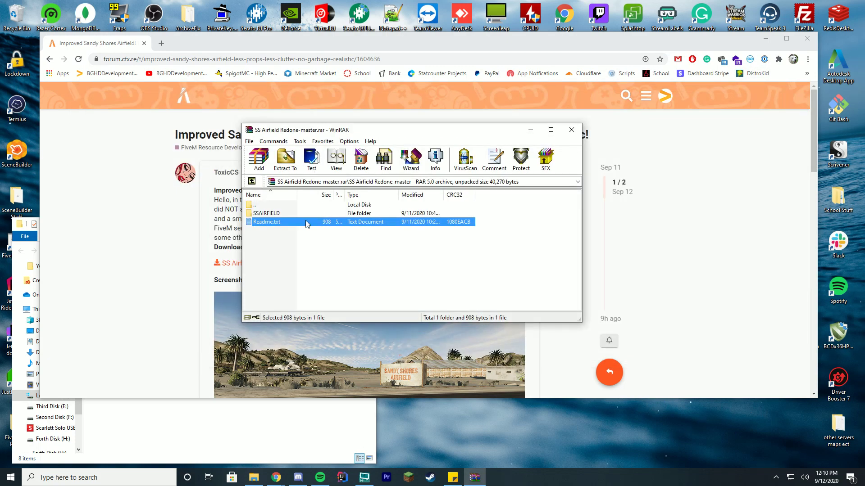
- Inspect the contents of the archive's SSAIRFIELD folder and its stream subfolder
double_click(293, 213)
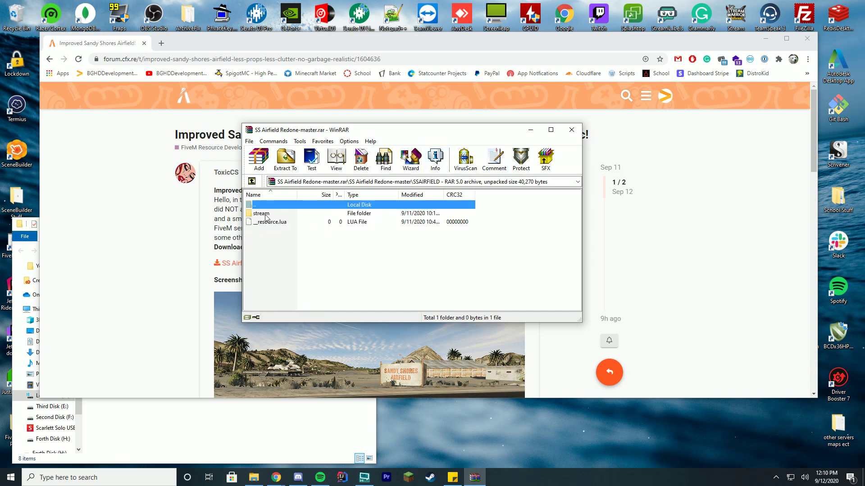
double_click(267, 214)
double_click(277, 209)
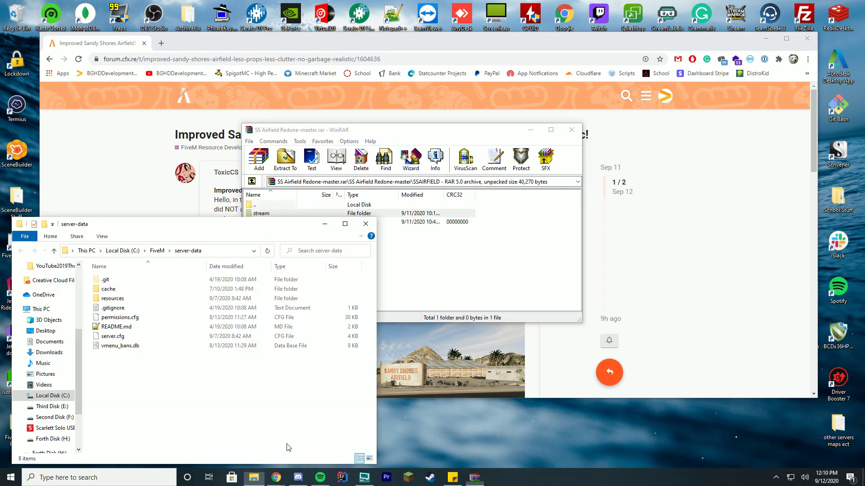
- Arrange the server-data and archive windows side by side and open the server's resources folder
left_click(272, 446)
left_click_drag(185, 230, 181, 195)
left_click_drag(429, 131, 589, 127)
double_click(114, 262)
scroll(111, 263, "down", 7)
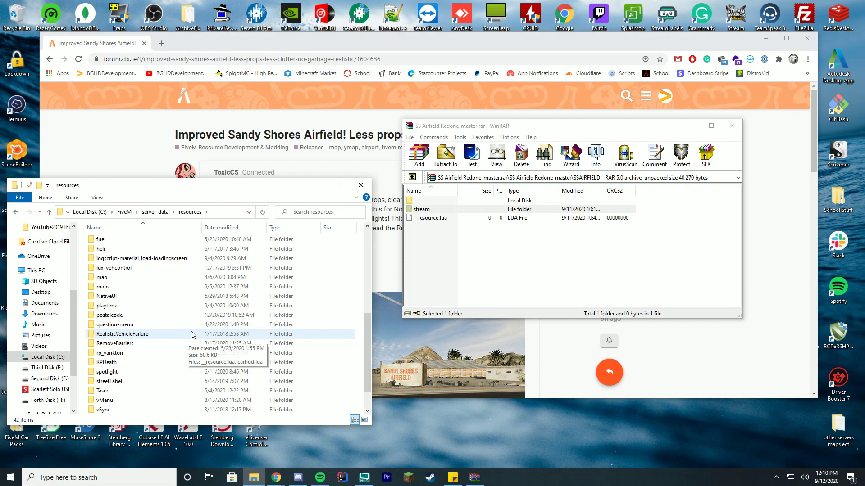
- Compare the server's existing maps stream folder with the YMAP files in the archive's SSAIRFIELD stream folder
double_click(103, 259)
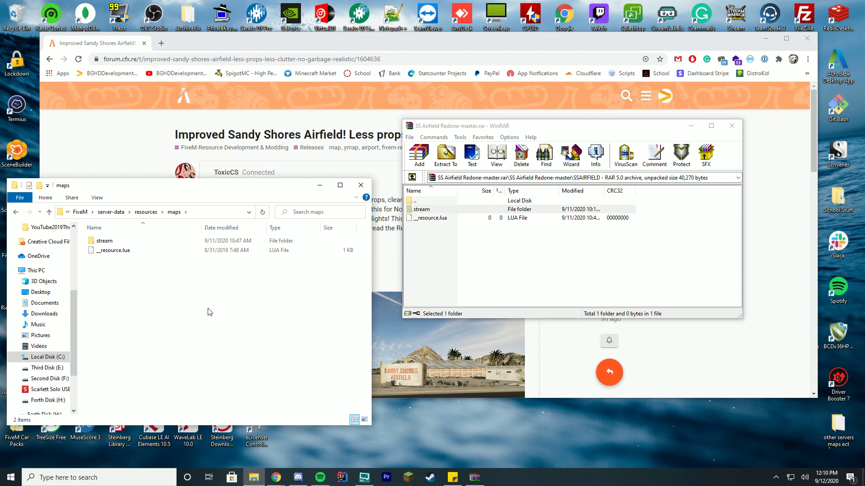
left_click_drag(465, 247, 400, 264)
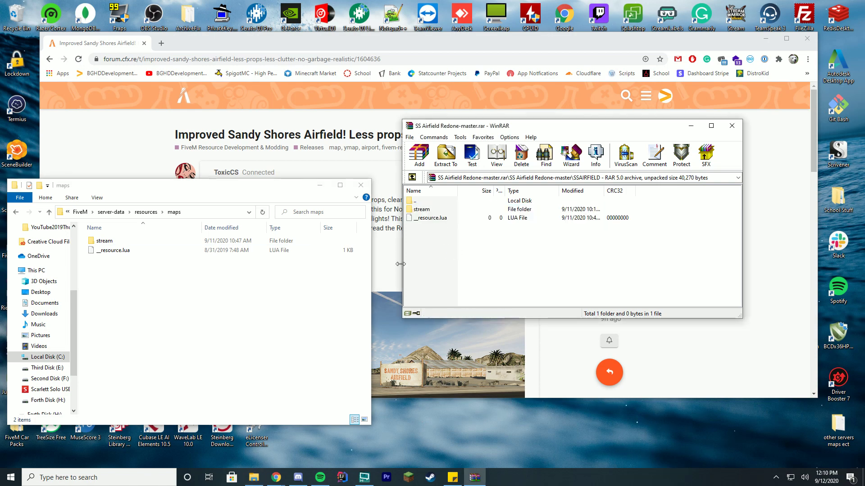
double_click(105, 241)
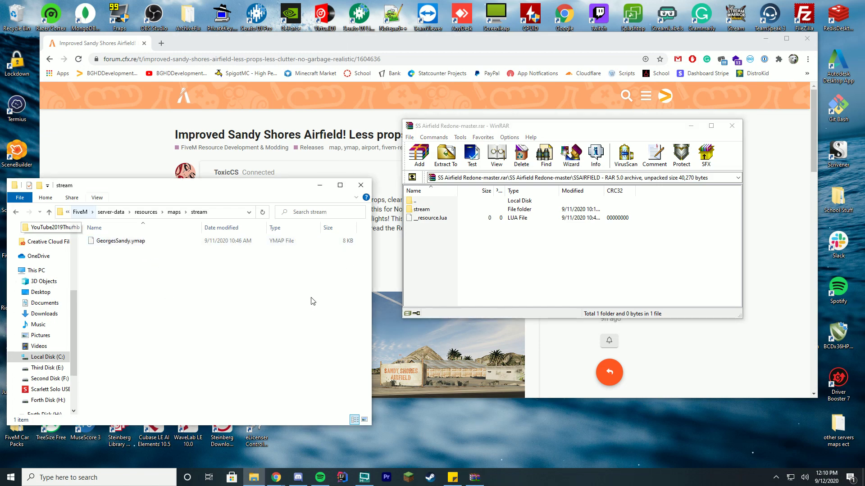
double_click(455, 212)
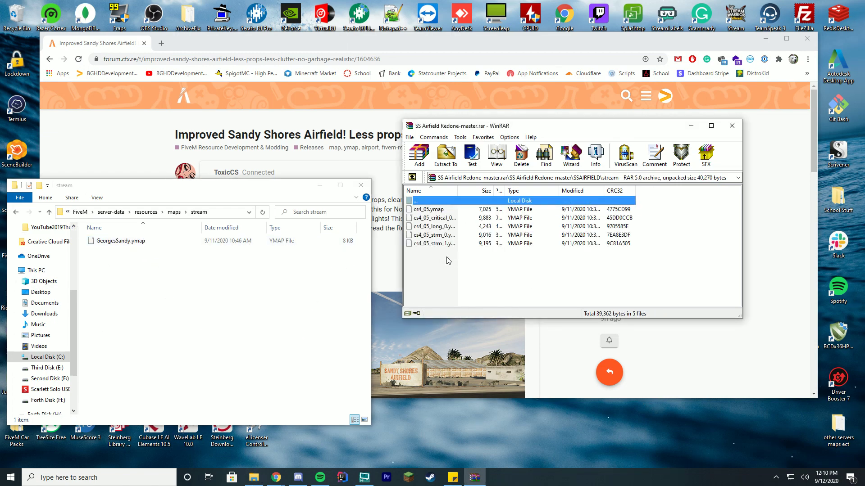
left_click_drag(447, 259, 459, 234)
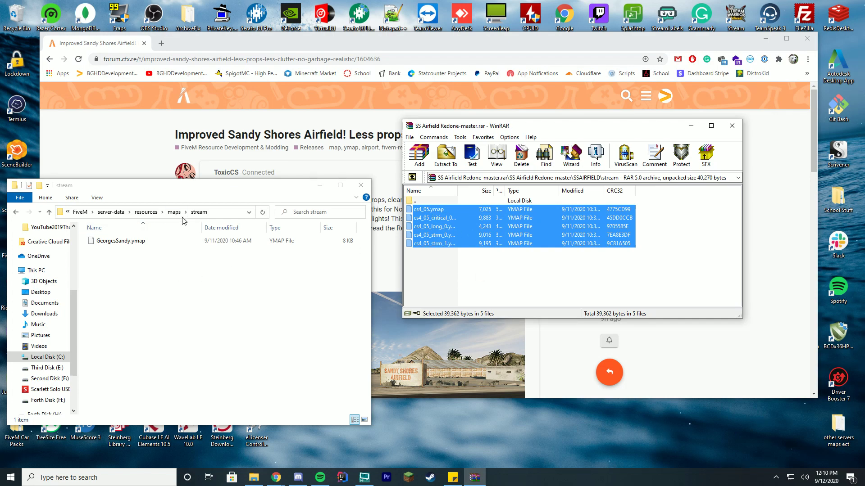
- Extract the SSAIRFIELD folder from the archive into the server's resources folder, keeping its name
left_click(145, 212)
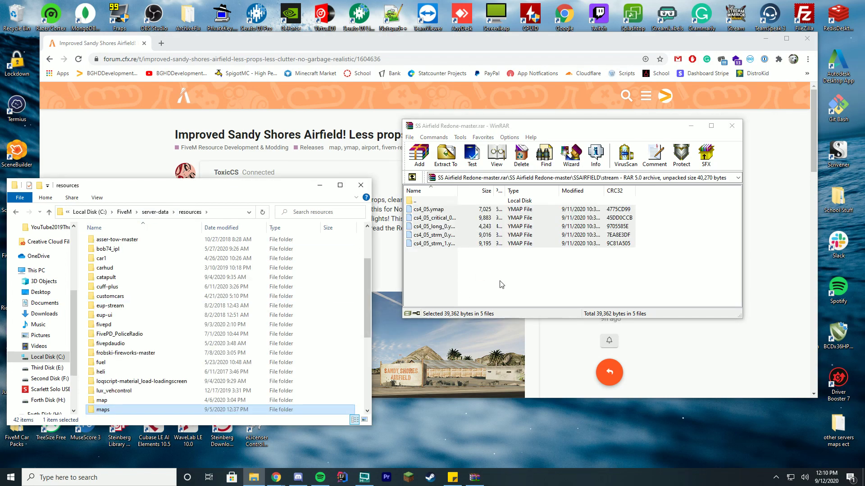
double_click(425, 201)
double_click(426, 201)
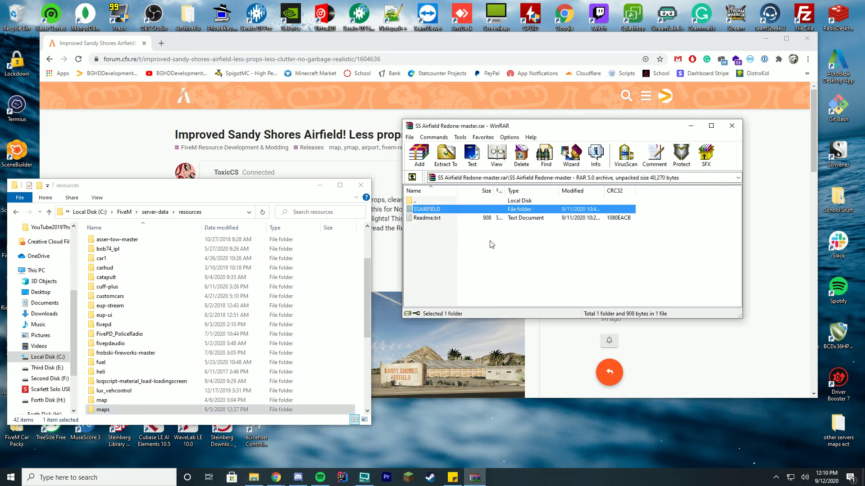
left_click(357, 266)
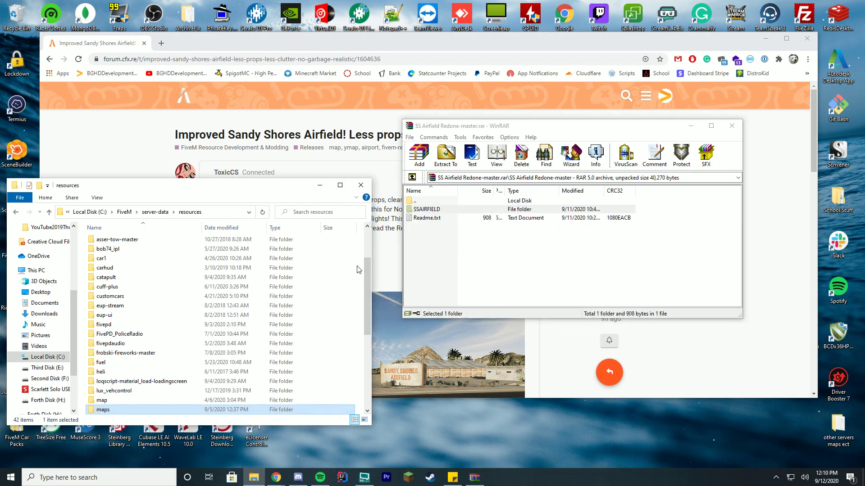
right_click(147, 410)
left_click(64, 390)
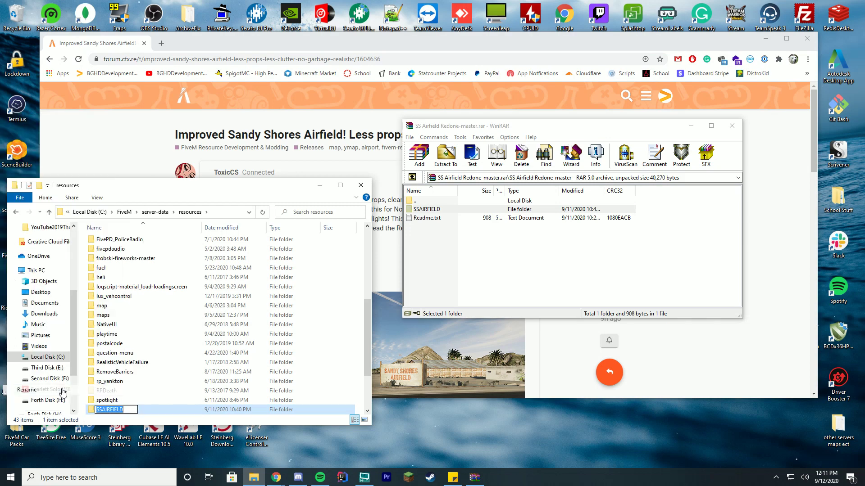
key("Return")
- Open server.cfg from the server-data folder in Notepad++
left_click(155, 212)
left_click(102, 299)
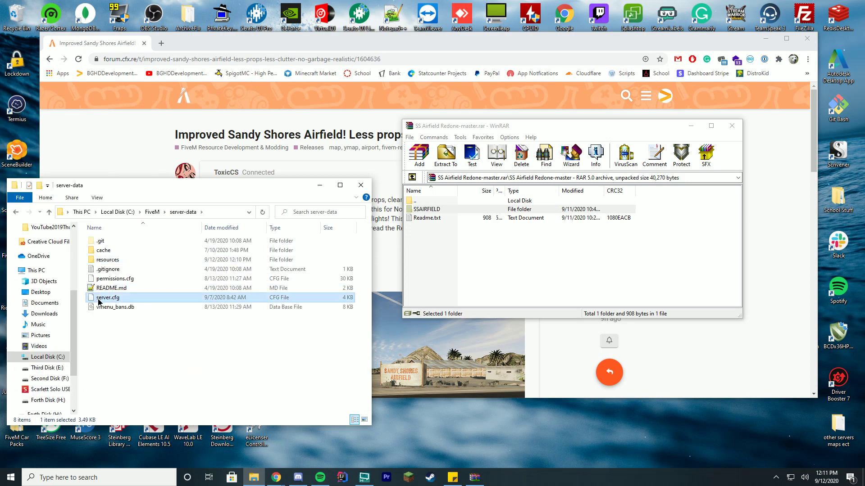
right_click(99, 299)
left_click(126, 124)
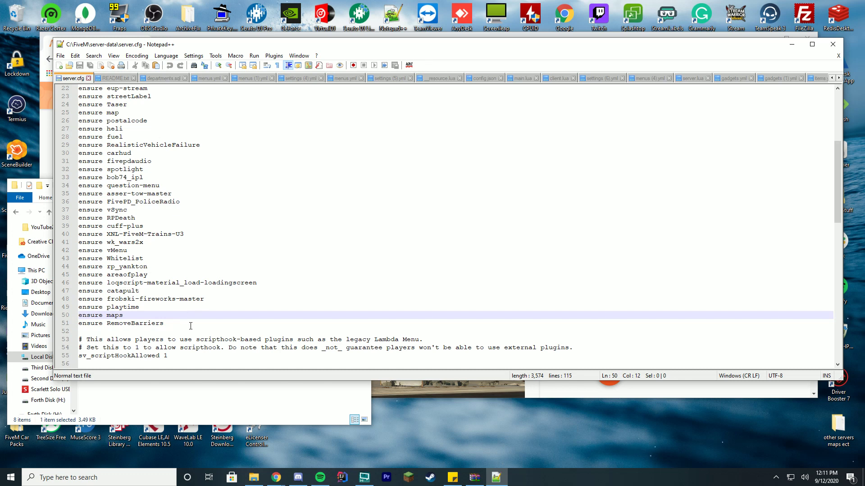
- Add the line "ensure SSAIRFIELD" below "ensure RemoveBarriers" in server.cfg, save it and close the editor
left_click(194, 324)
key("Return")
type("ensure SSAIRFIELD")
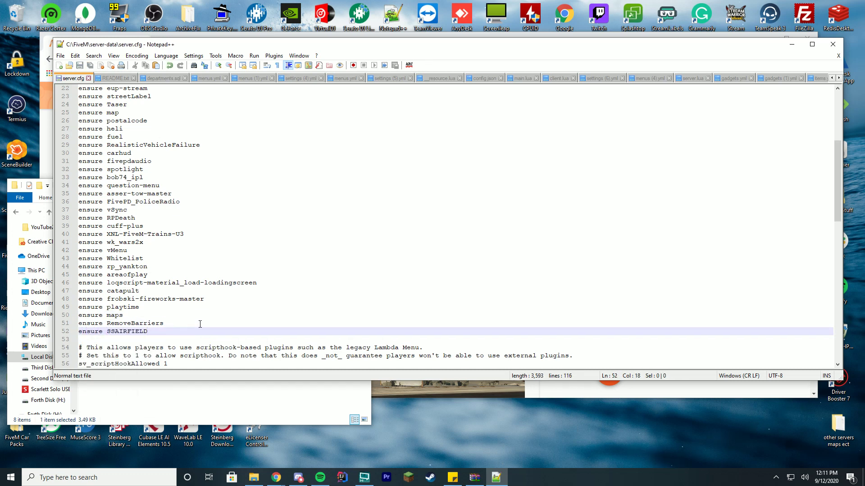
left_click(832, 43)
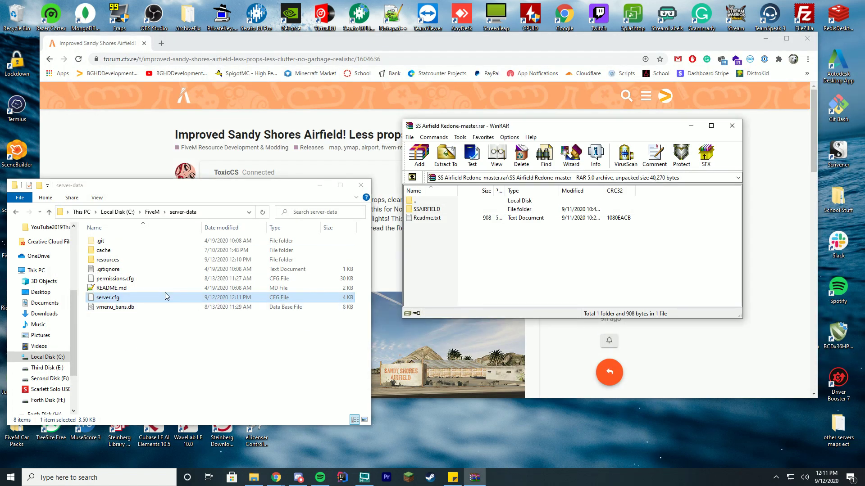
- Start the FiveM server from its desktop shortcut, move its console aside and close the archive window
left_click_drag(92, 189, 141, 194)
double_click(21, 247)
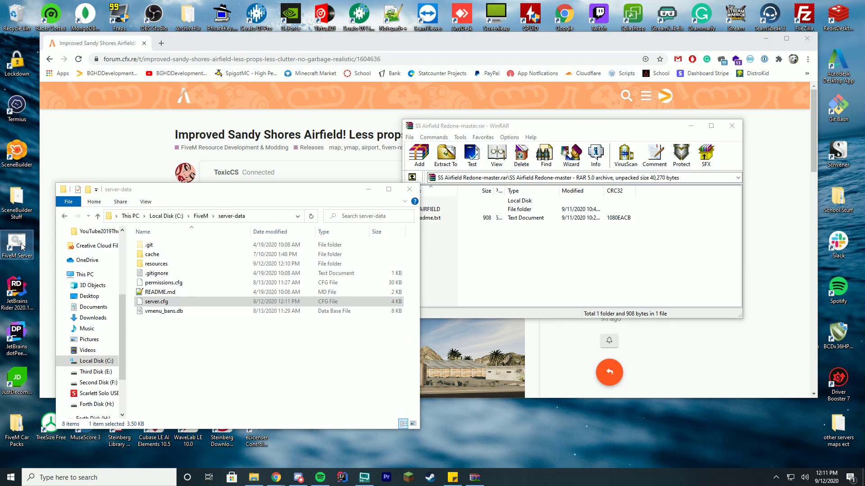
left_click_drag(289, 47, 680, 144)
left_click(737, 127)
- Check the server's resources folder for the SSAIRFIELD folder and go back out of it
left_click(156, 259)
double_click(156, 264)
scroll(270, 389, "down", 8)
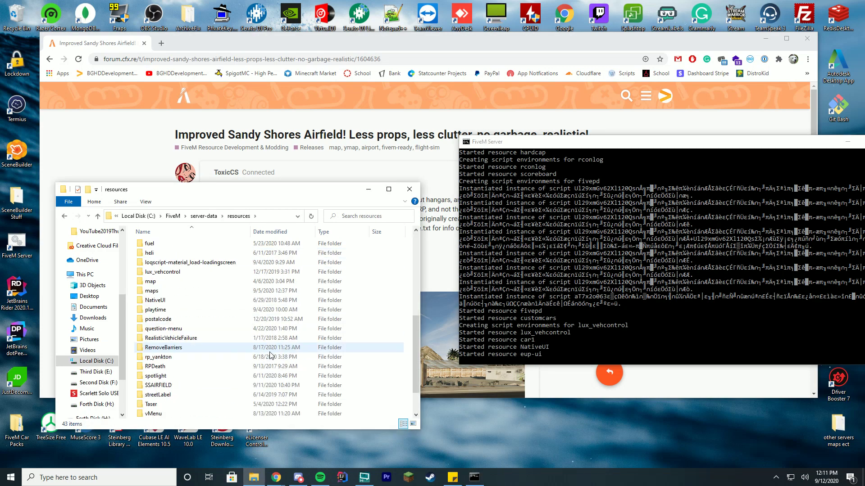
scroll(252, 370, "up", 8)
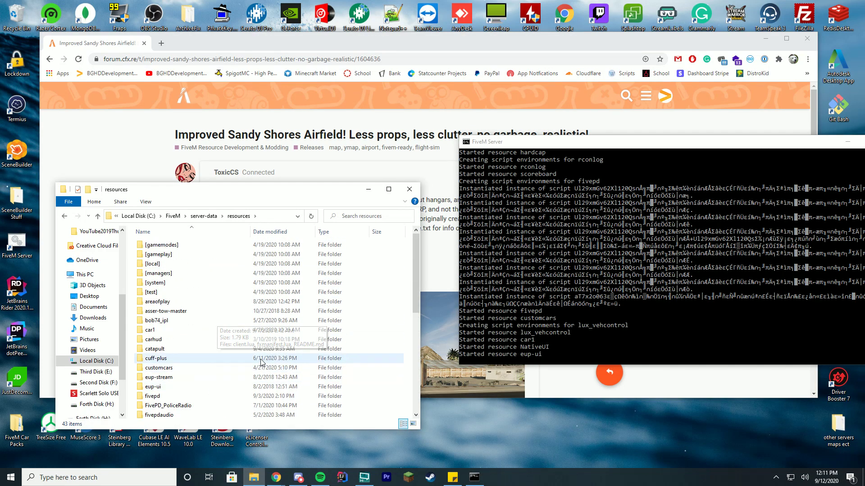
key("BackSpace")
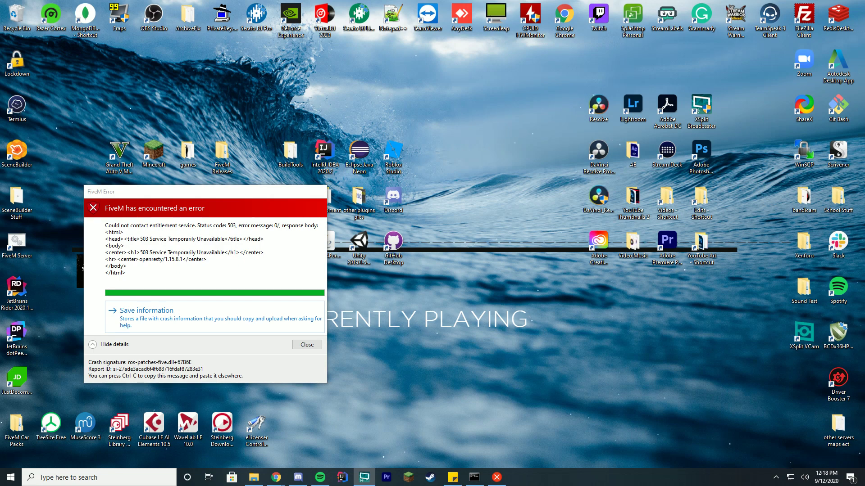
- Bring up the FiveM Server console and look back through its startup log
left_click(479, 477)
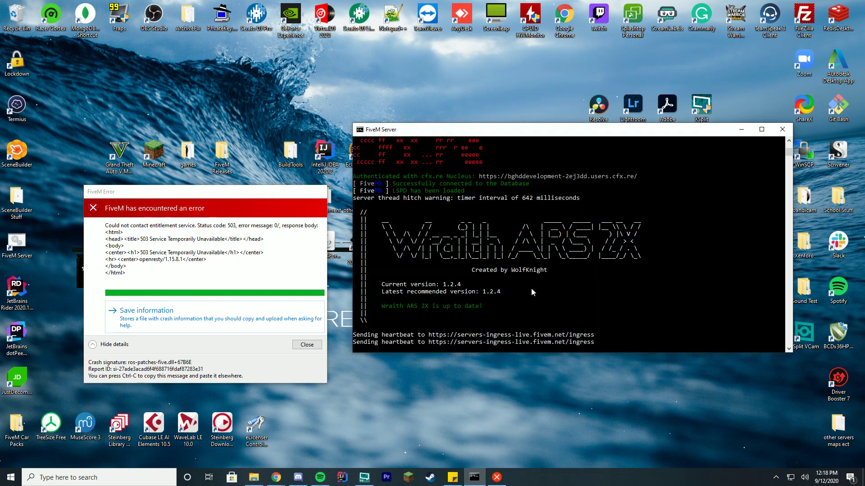
left_click(789, 141)
scroll(789, 145, "up", 5)
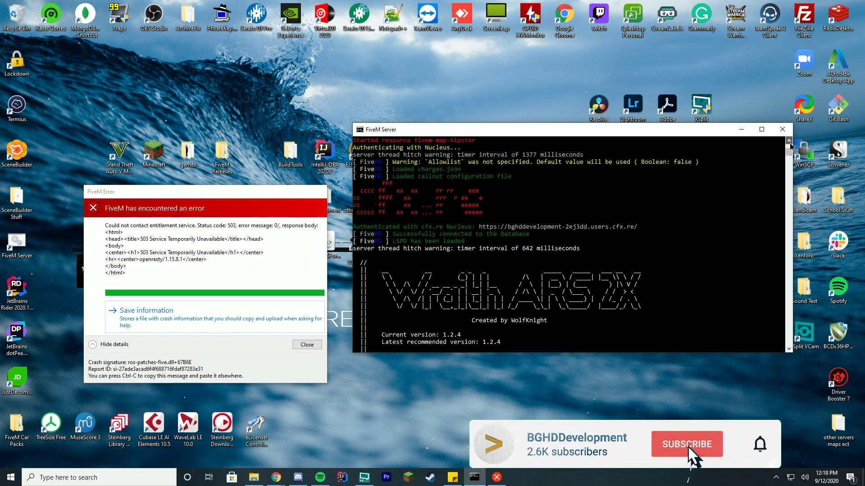